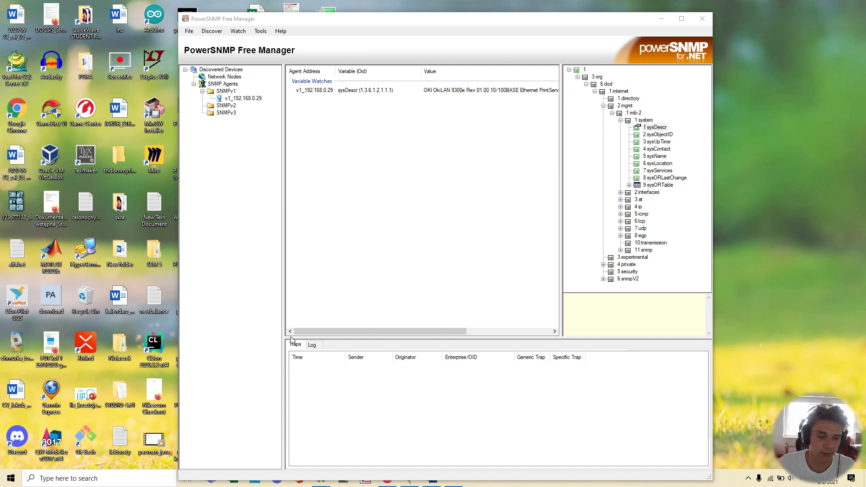
Dock the SNMP manager on the left half and open Printers & scanners via a 'print' search
left_click_drag(428, 23, 21, 120)
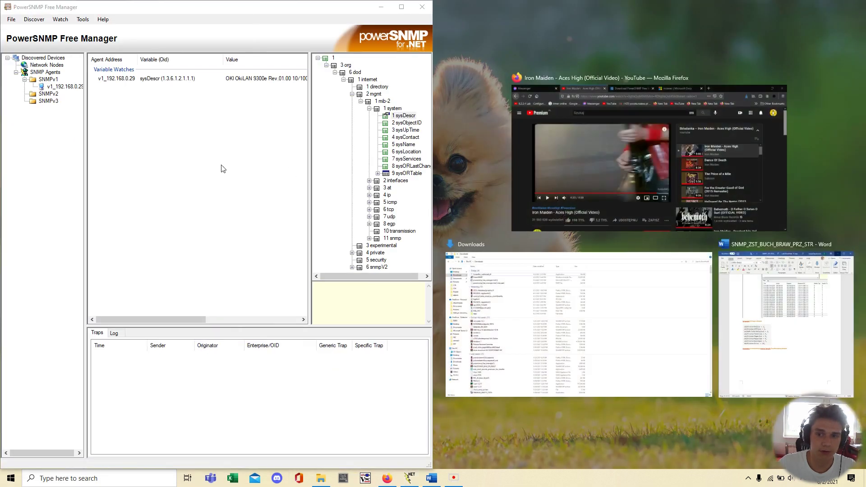
left_click(221, 169)
left_click(145, 479)
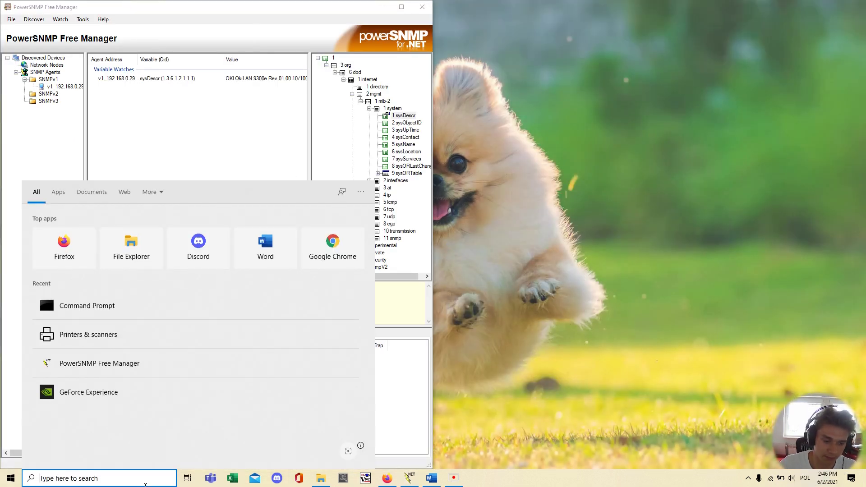
type("print")
key("Return")
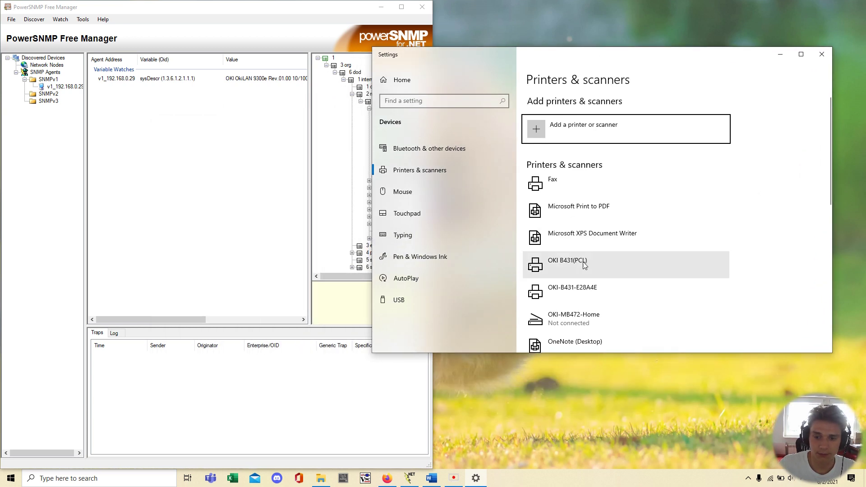
Expand the OKI B431(PCL) printer entry, dismiss the Optimizations notification, and dock Settings on the right half
left_click(583, 264)
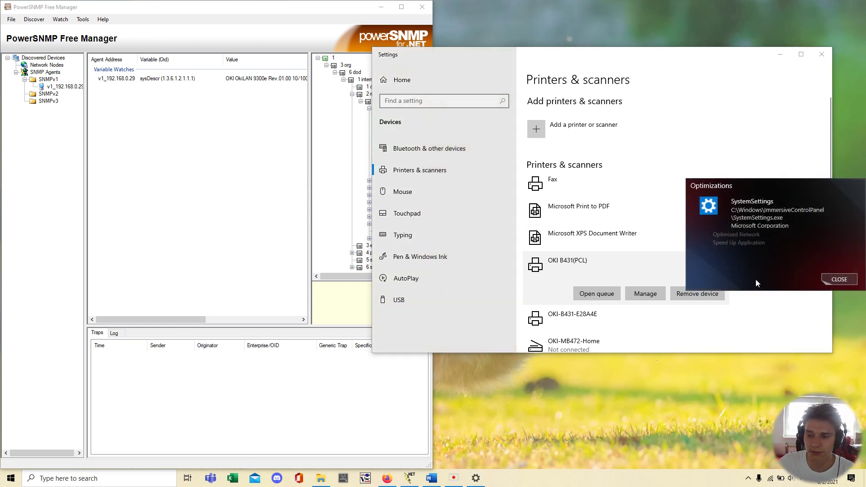
left_click(824, 288)
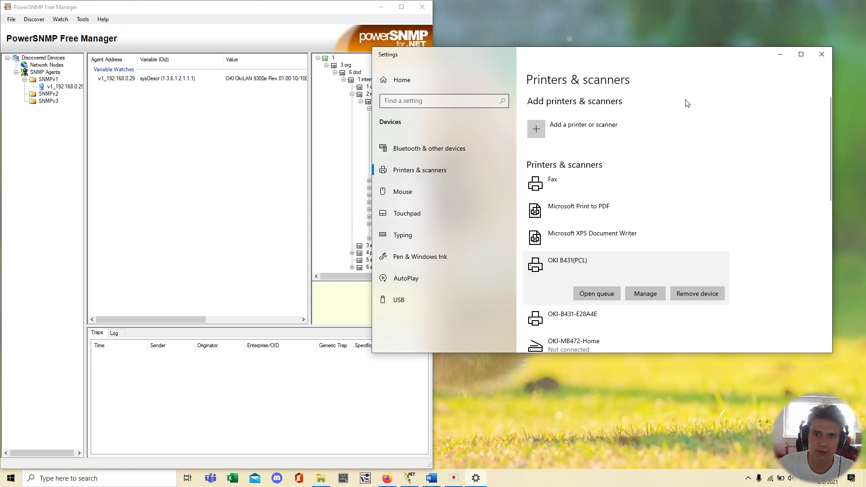
left_click_drag(624, 63, 865, 136)
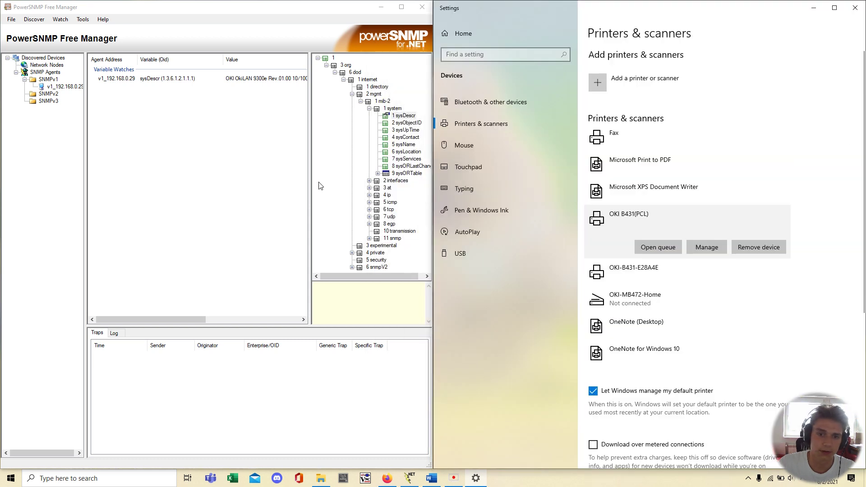
left_click(351, 172)
right_click(405, 139)
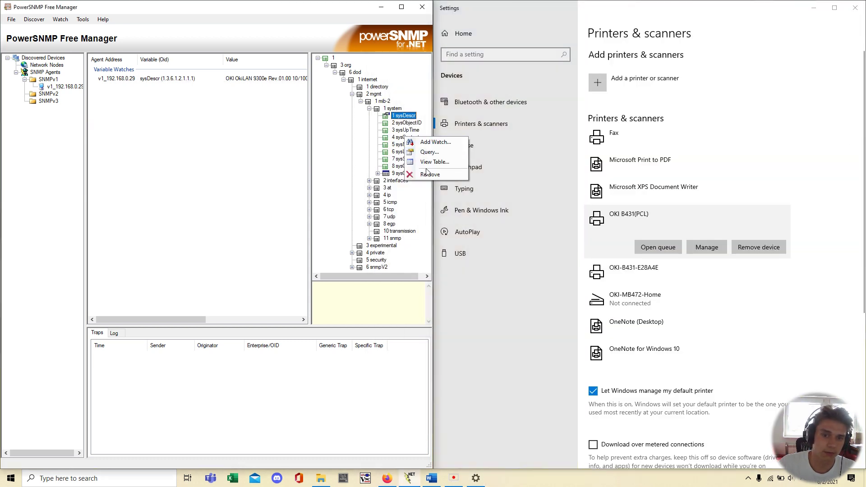
left_click(432, 156)
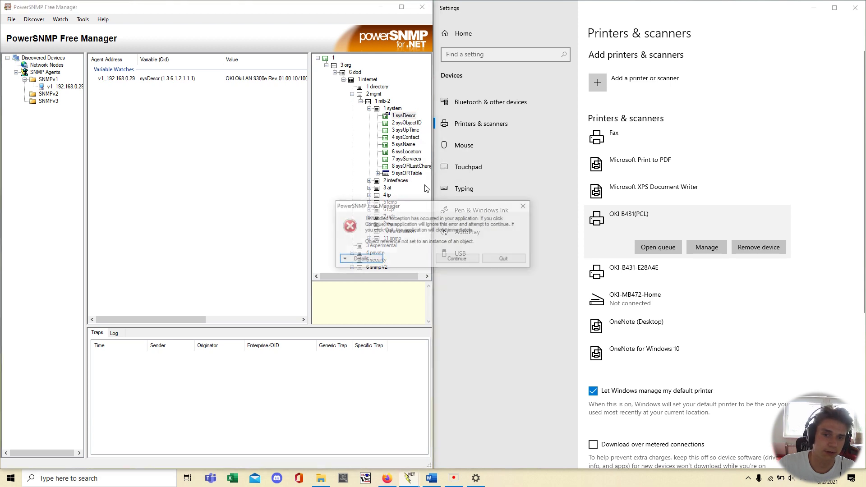
left_click(458, 257)
right_click(399, 137)
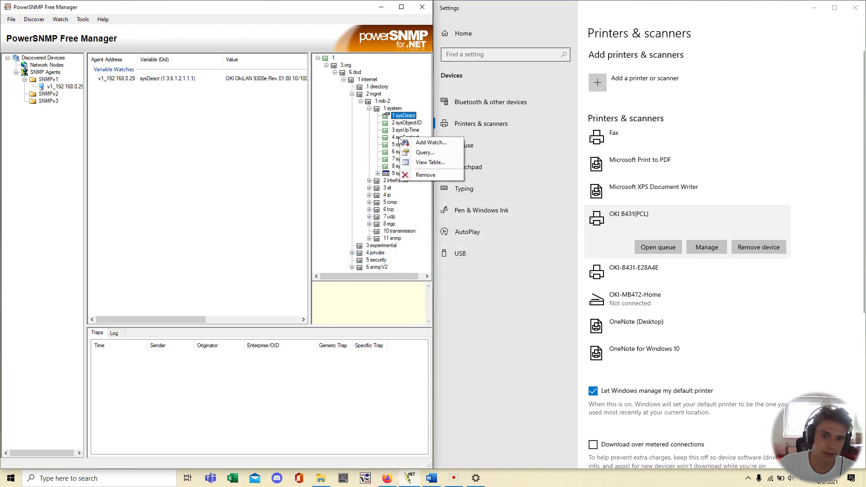
left_click(393, 138)
right_click(397, 142)
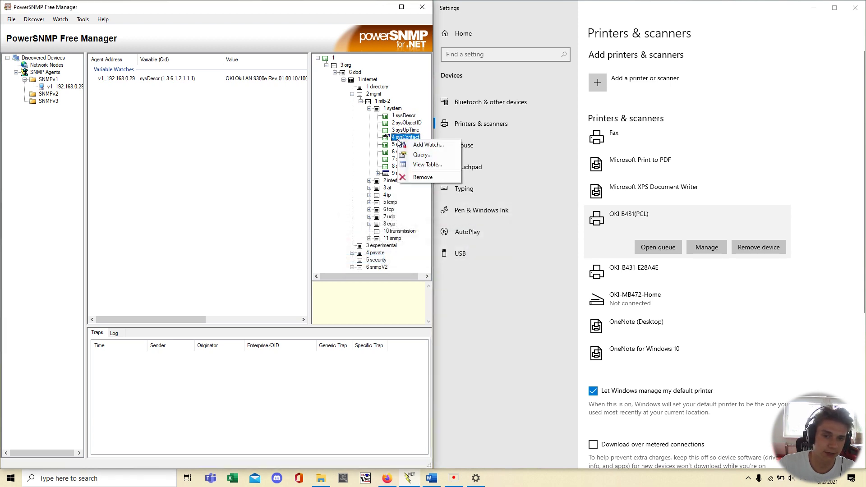
left_click(424, 156)
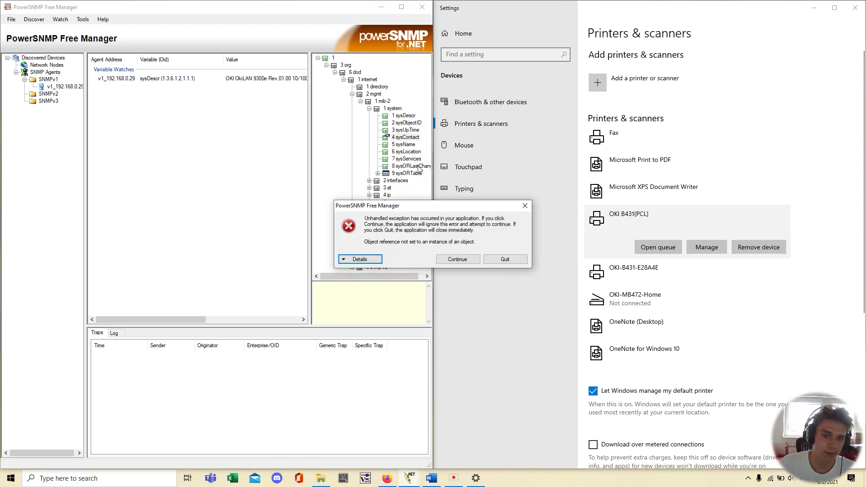
left_click(457, 259)
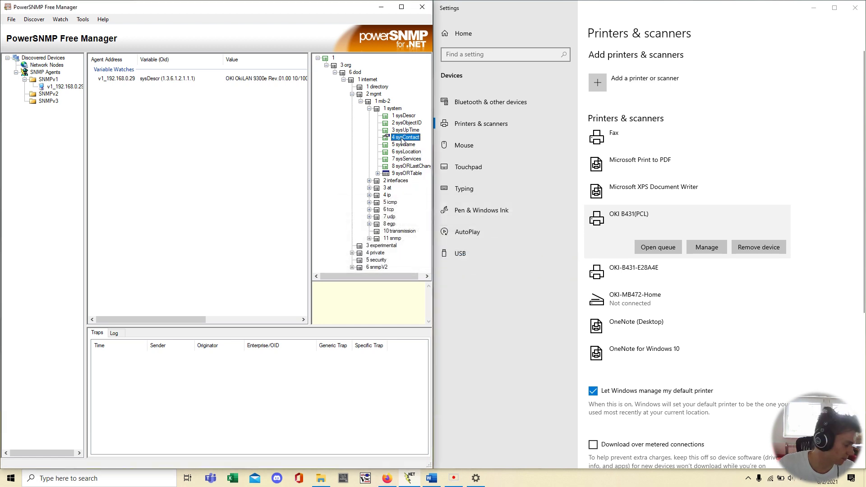
left_click(275, 147)
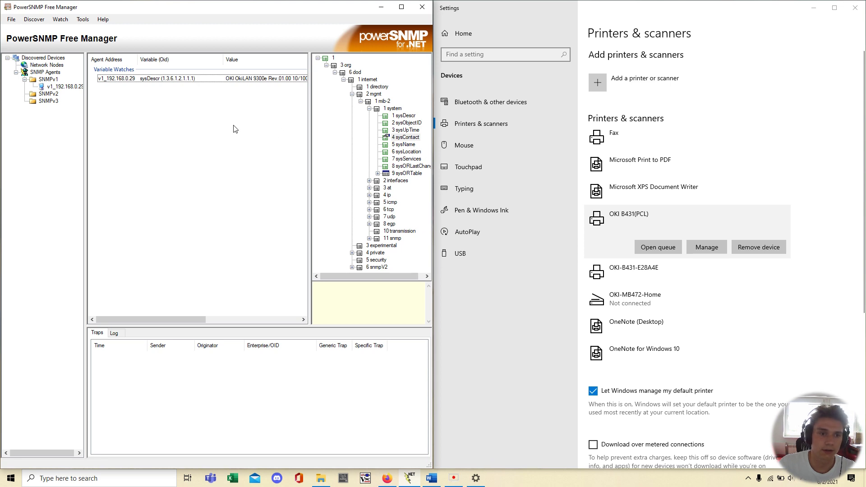
left_click(180, 80)
left_click(64, 87)
left_click(125, 93)
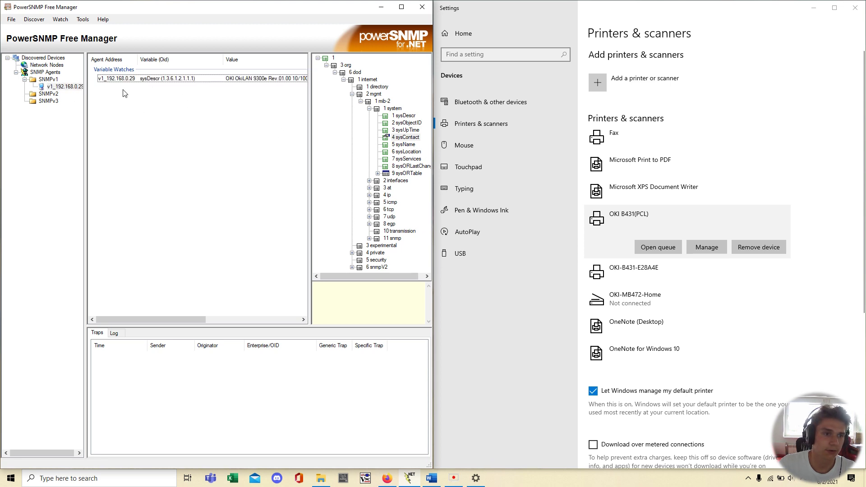
left_click(131, 80)
left_click(138, 109)
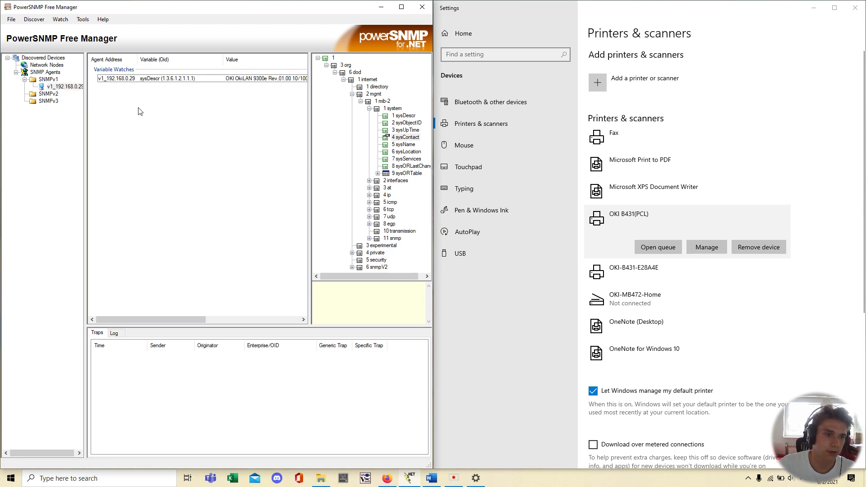
right_click(396, 117)
left_click(415, 132)
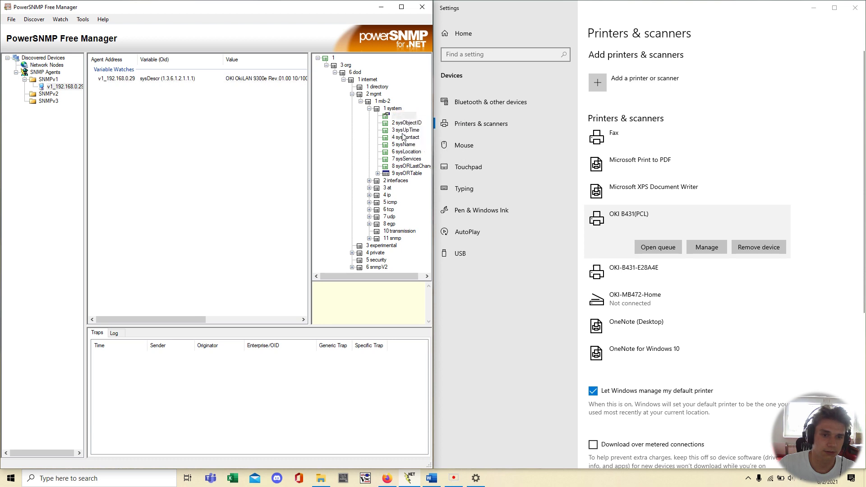
left_click(244, 209)
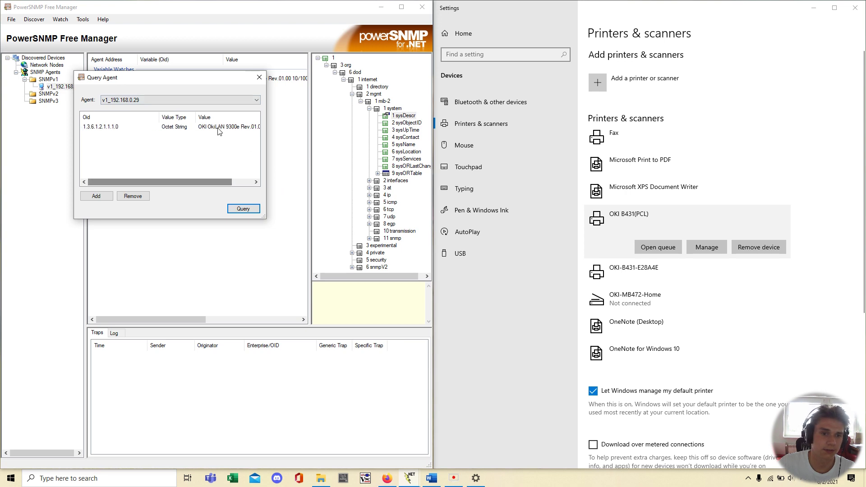
left_click(233, 183)
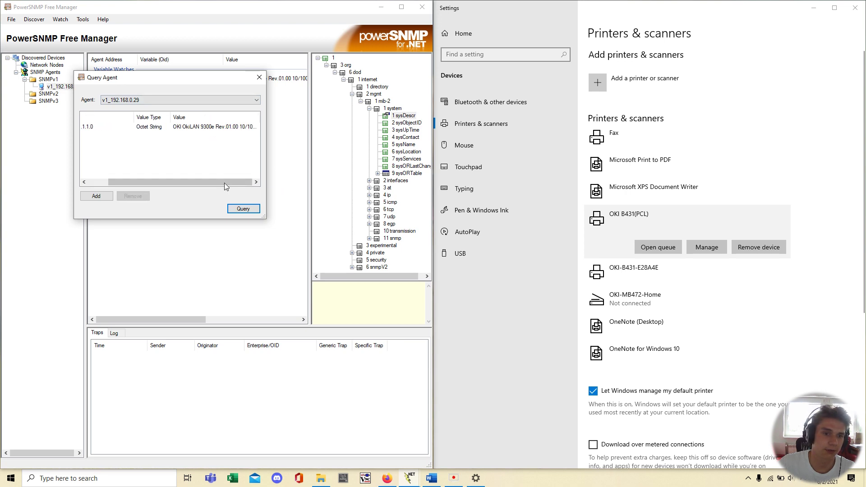
left_click(259, 77)
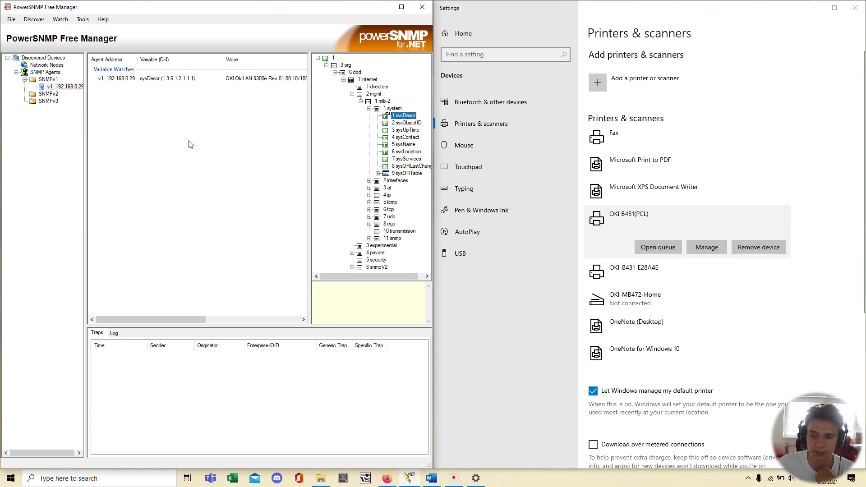
Switch to the Word SNMP report and browse from the title page through the SNMP diagrams to page 4
key("alt+Tab")
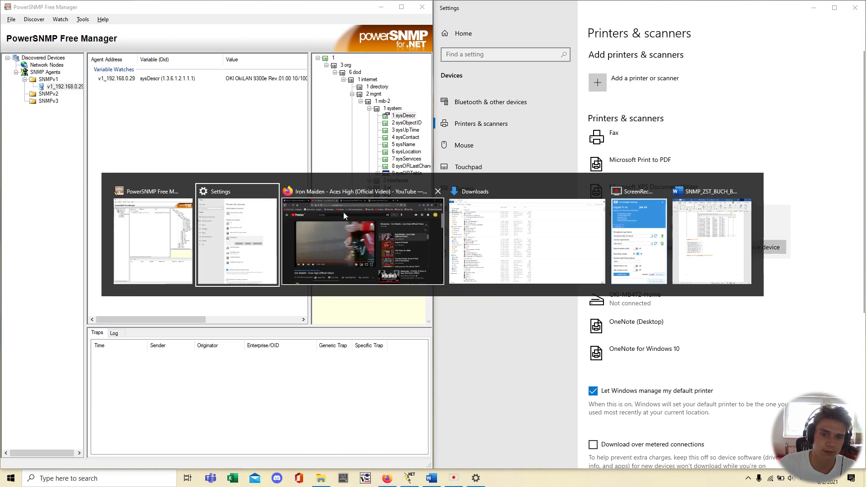
left_click(708, 239)
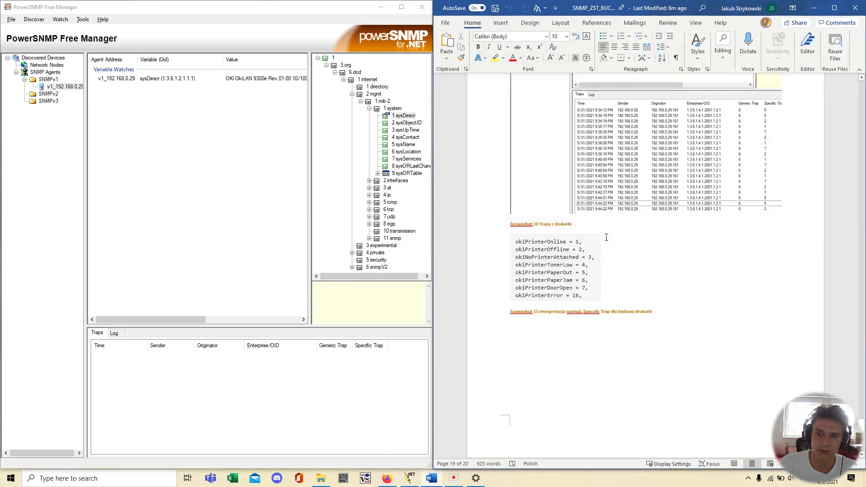
scroll(686, 232, "up", 15)
scroll(686, 232, "up", 20)
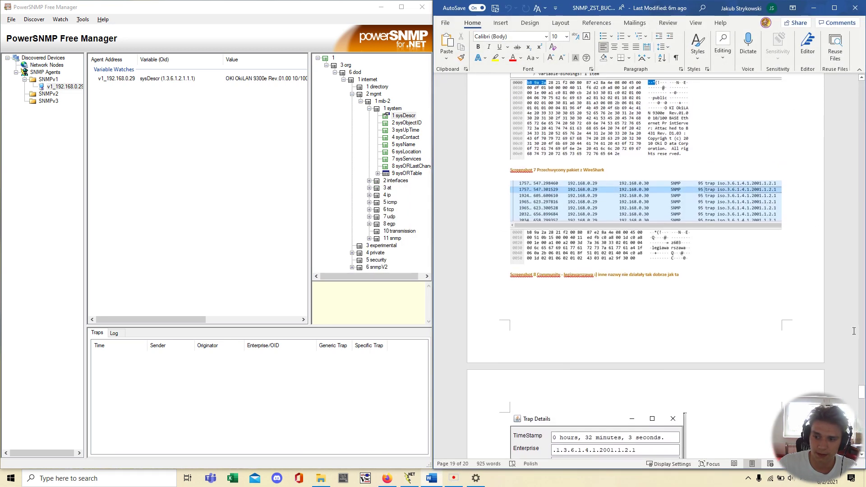
scroll(692, 173, "down", 15)
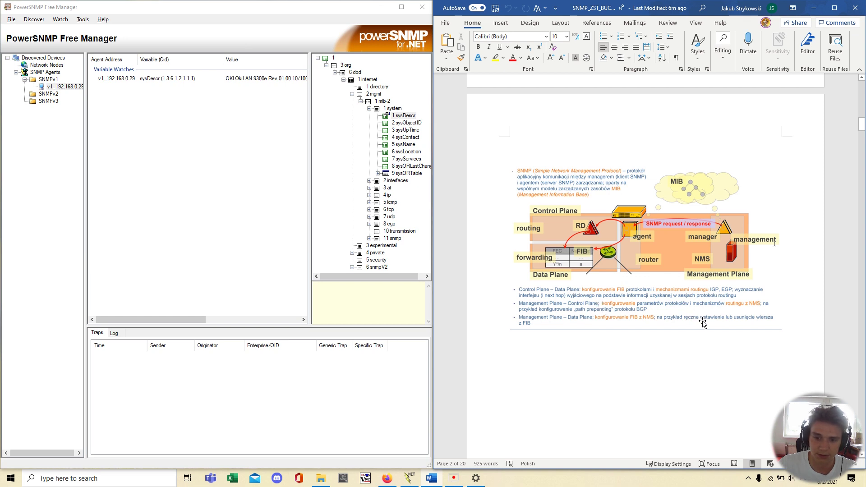
scroll(702, 323, "down", 15)
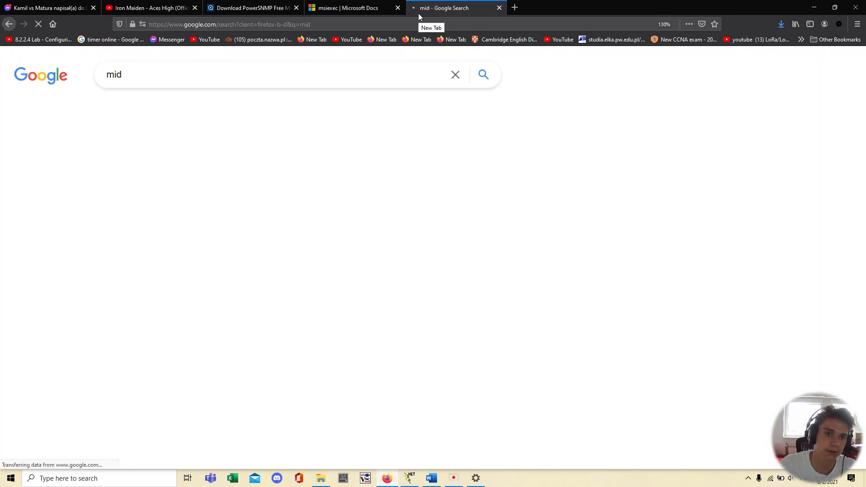
Run a Google search for 'mib' in Firefox
left_click(396, 19)
type("mib")
key("Return")
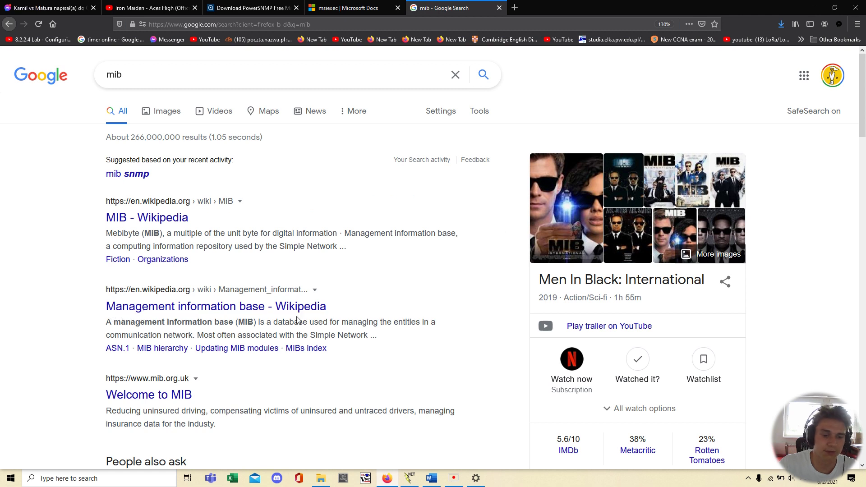
Replace the search term with 'oid' and run the Google search
double_click(135, 78)
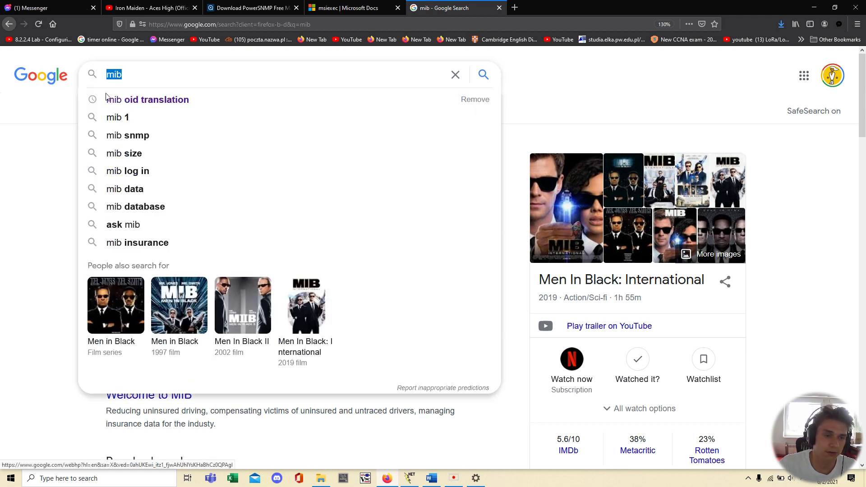
key("super+Down")
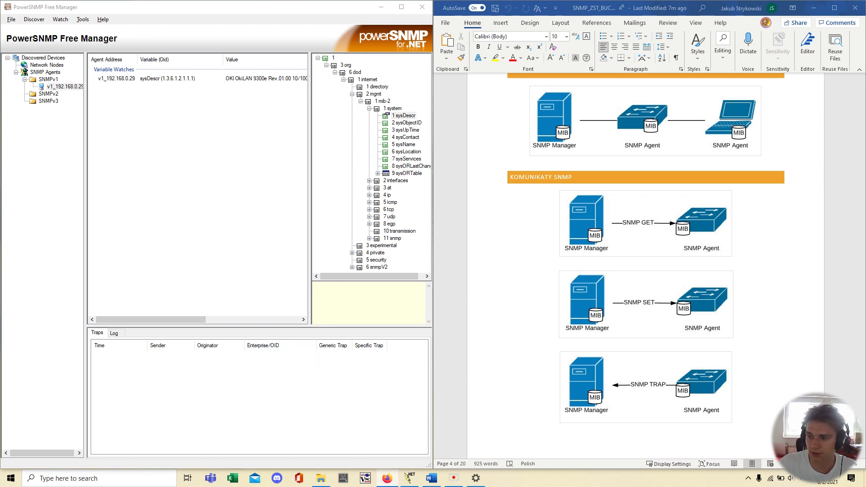
key("alt+Tab")
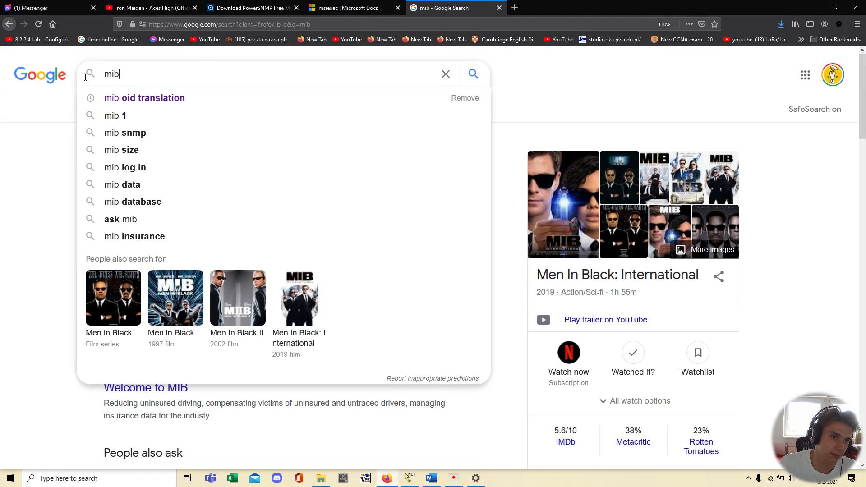
type("oid")
key("Return")
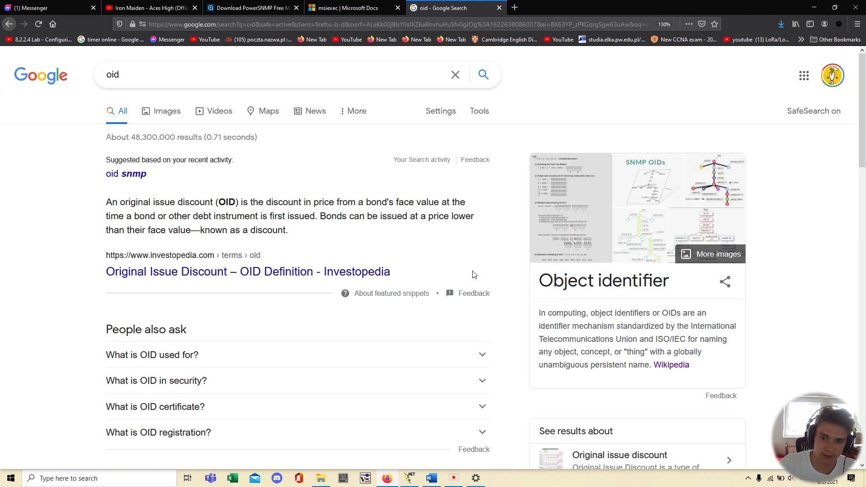
Minimize Firefox to reveal six enterprise-specific traps from 192.168.0.29 in the PowerSNMP trap list
left_click(813, 8)
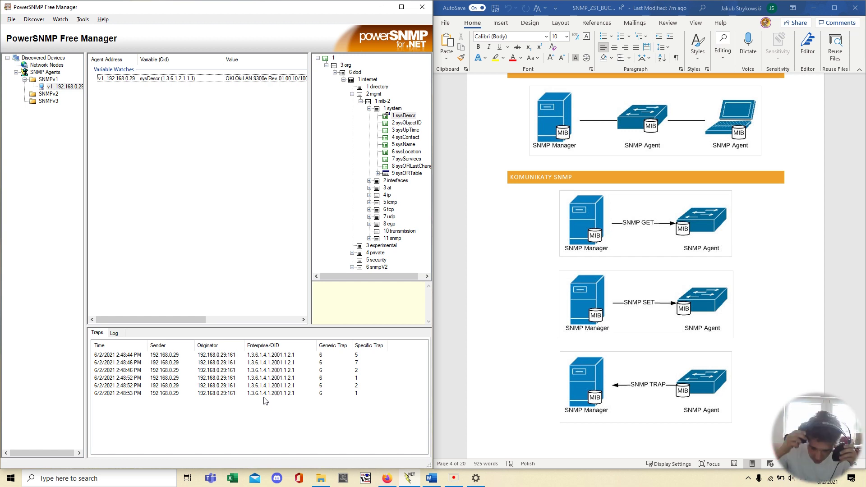
Scroll the Word report to the 'Trapy z drukarki' screenshot and okiPrinter codes, e.g. okiPrinterPaperOut = 5
scroll(559, 292, "down", 10)
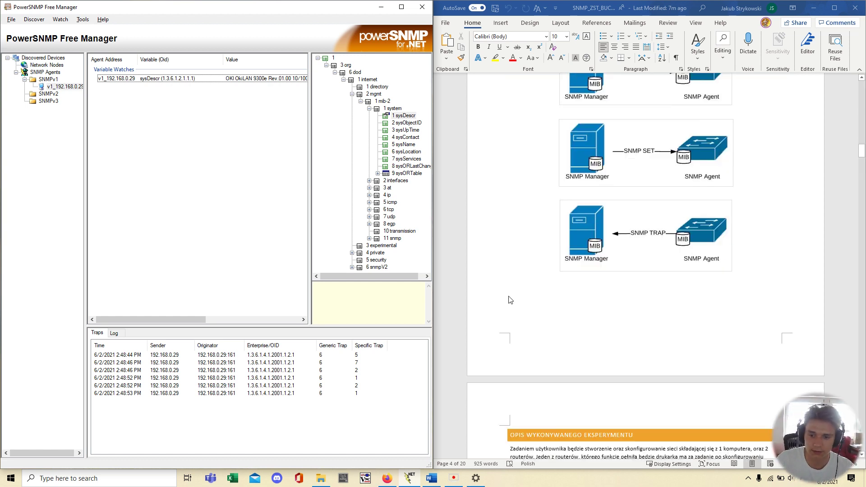
scroll(563, 294, "down", 4)
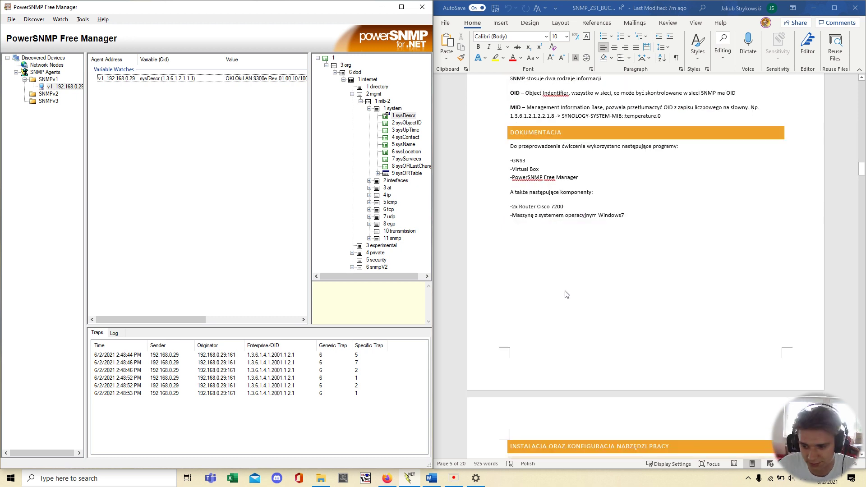
scroll(564, 297, "down", 20)
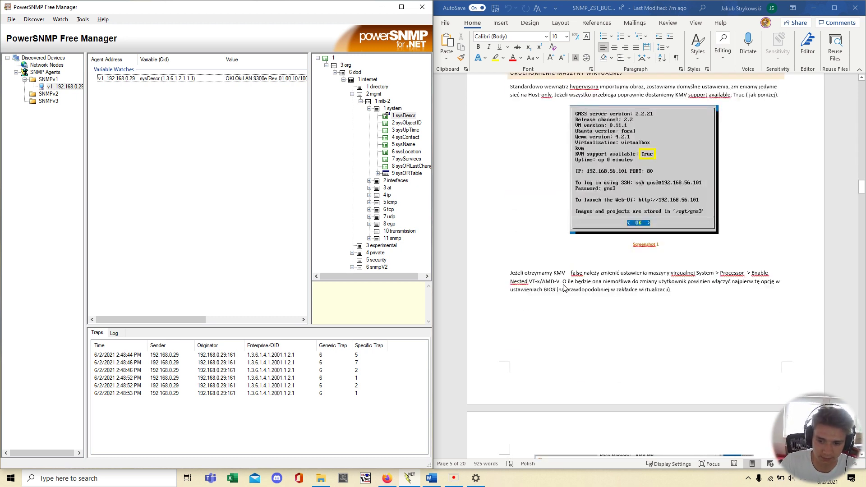
scroll(566, 284, "down", 20)
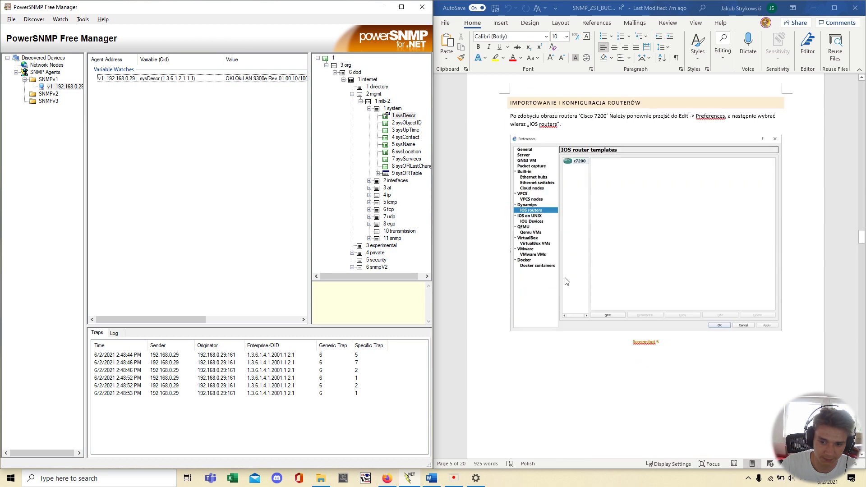
scroll(566, 282, "down", 20)
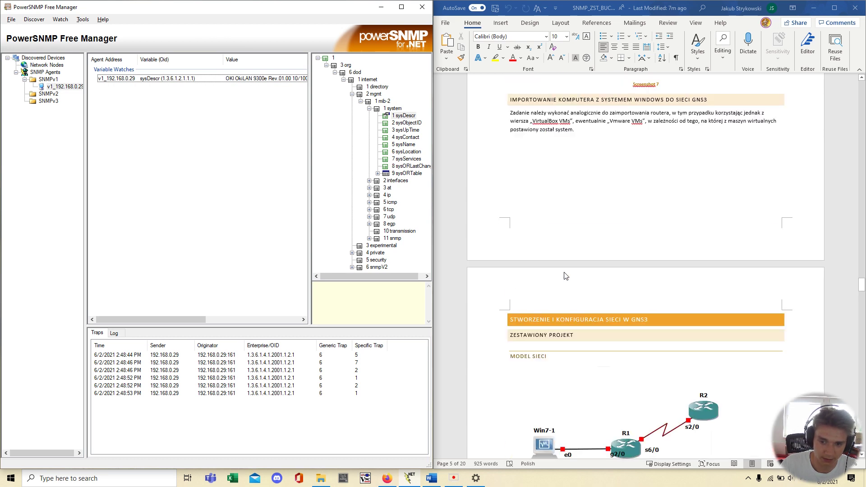
scroll(563, 273, "down", 20)
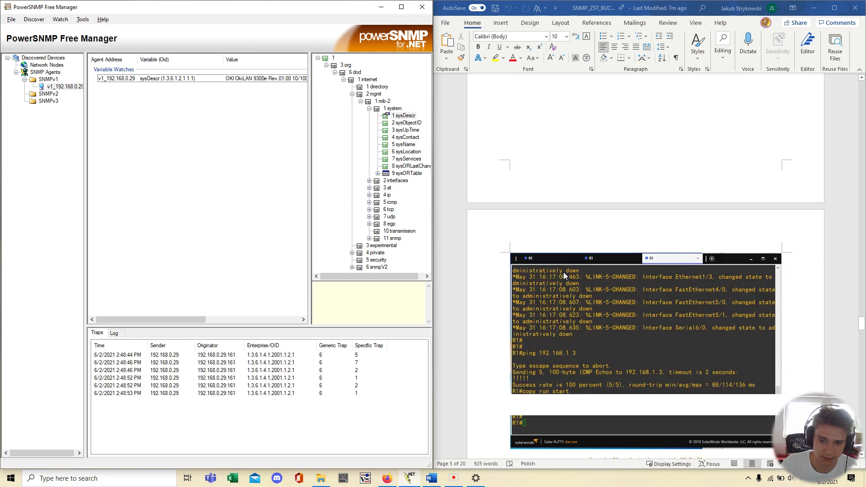
scroll(564, 273, "down", 20)
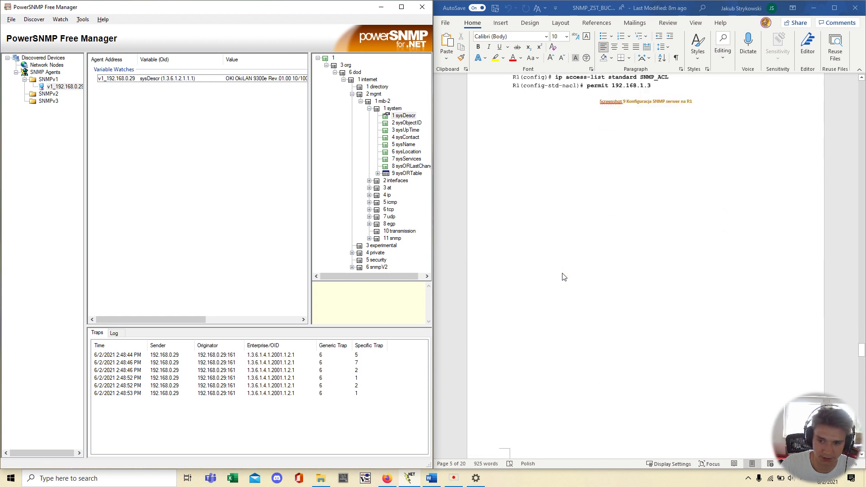
scroll(564, 276, "down", 20)
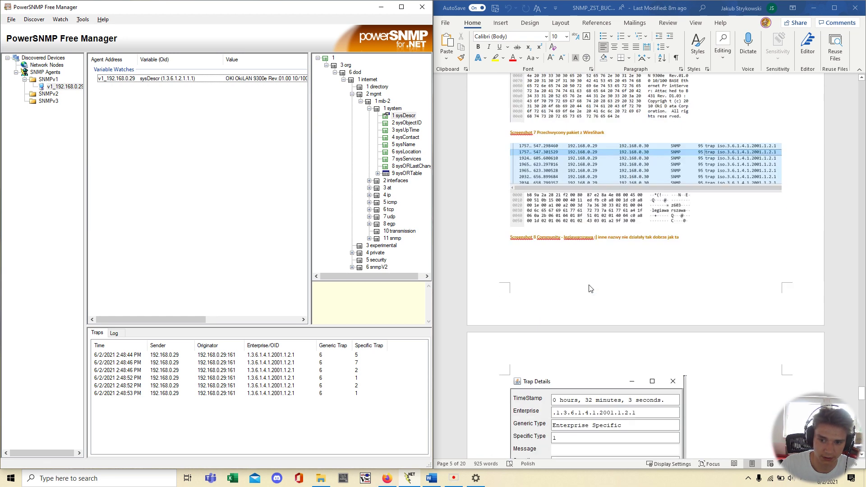
scroll(588, 288, "down", 15)
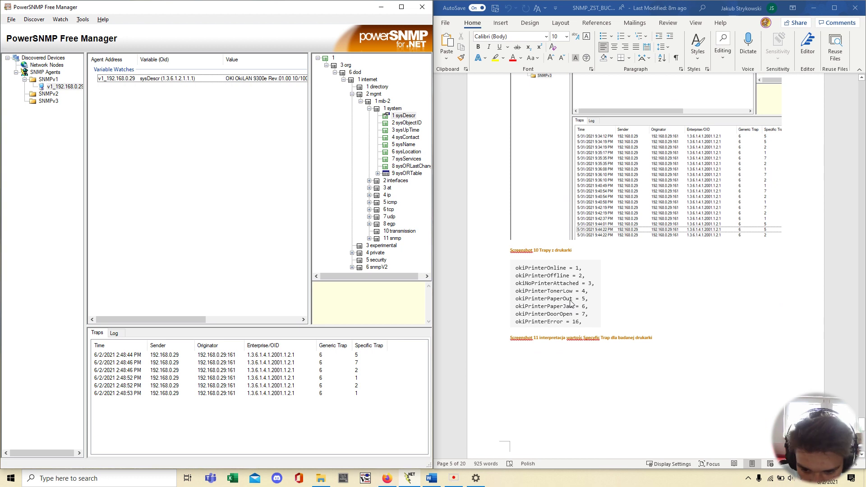
left_click(566, 279)
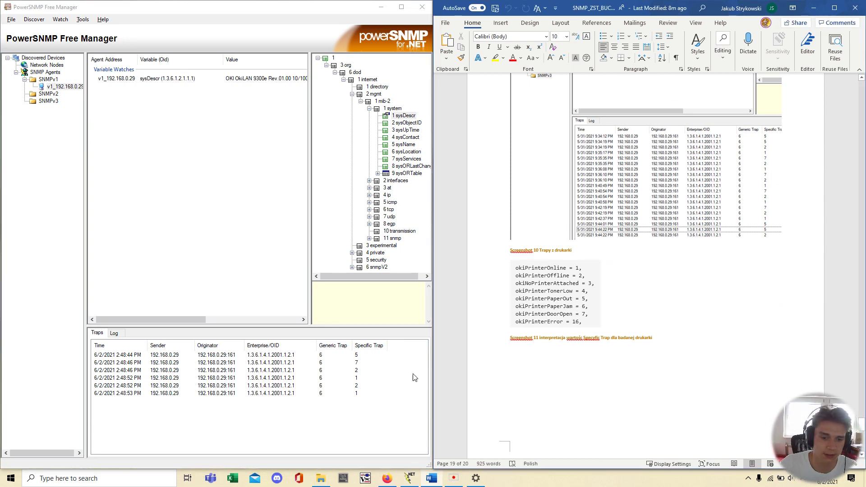
left_click(359, 356)
left_click(363, 394)
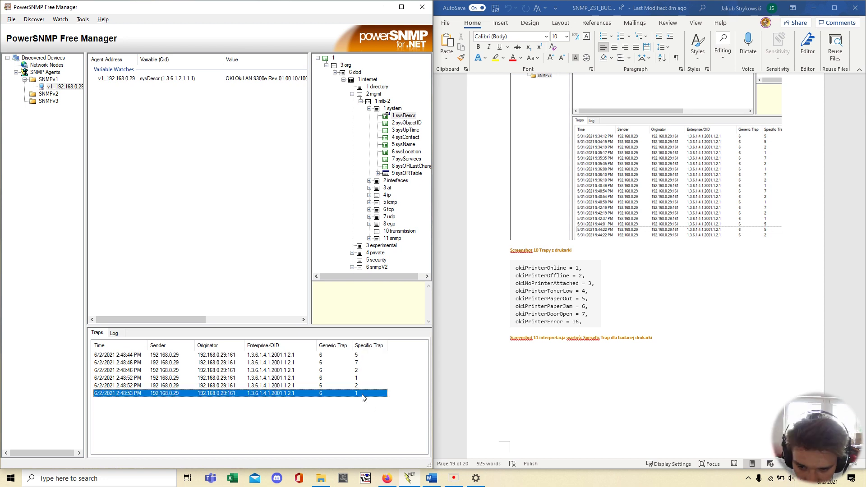
left_click(360, 386)
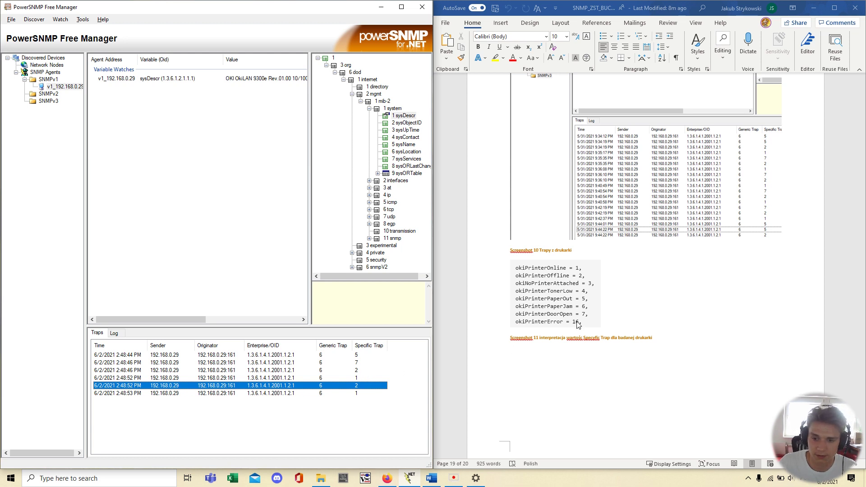
left_click(363, 362)
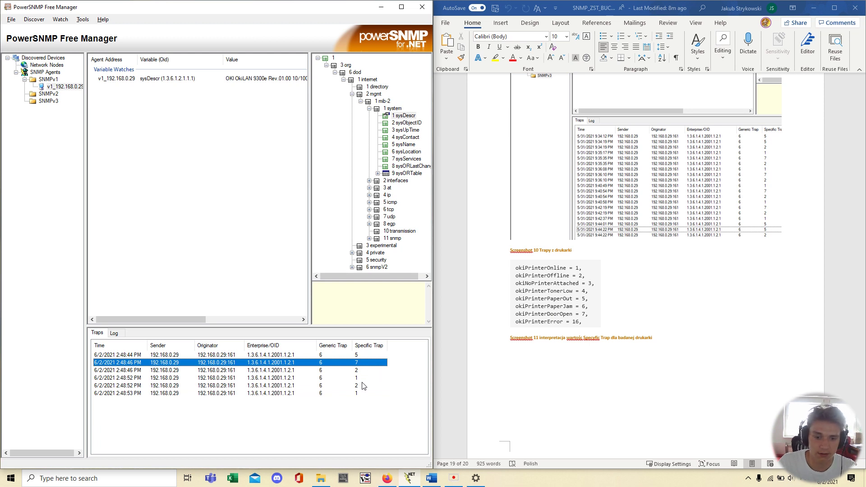
left_click(365, 355)
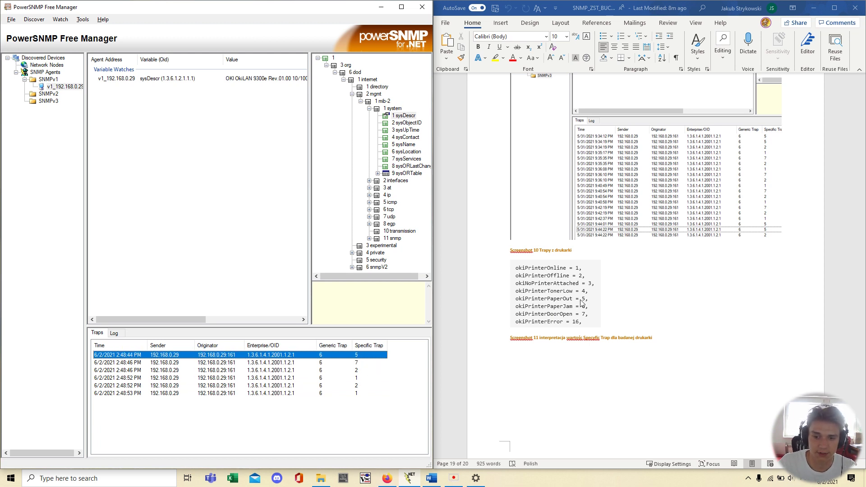
key("Down")
key("Down")
key("Up")
key("Up")
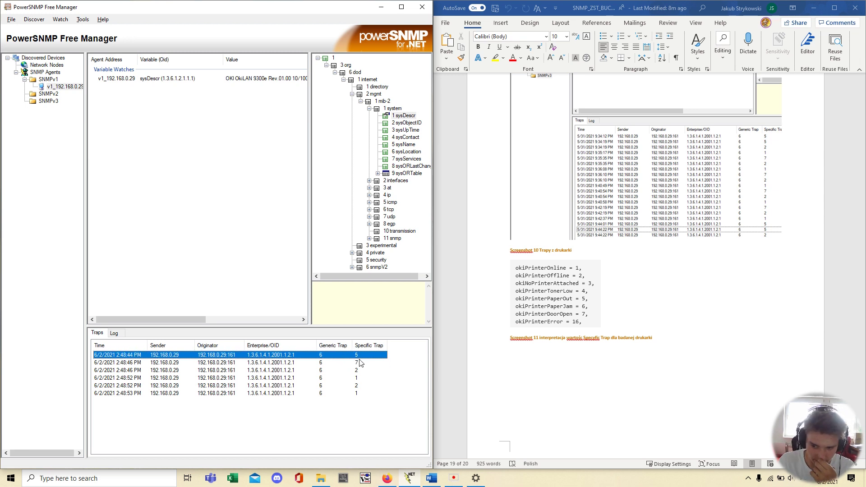
left_click(211, 248)
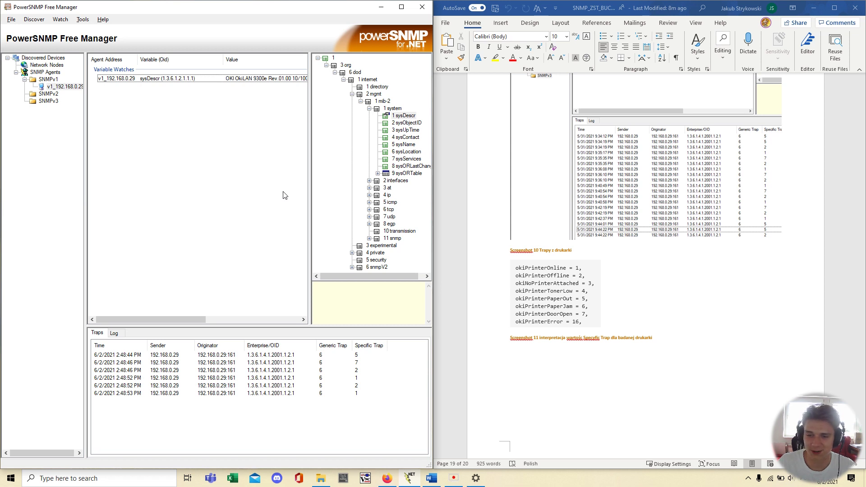
key("alt+Tab")
key("Tab")
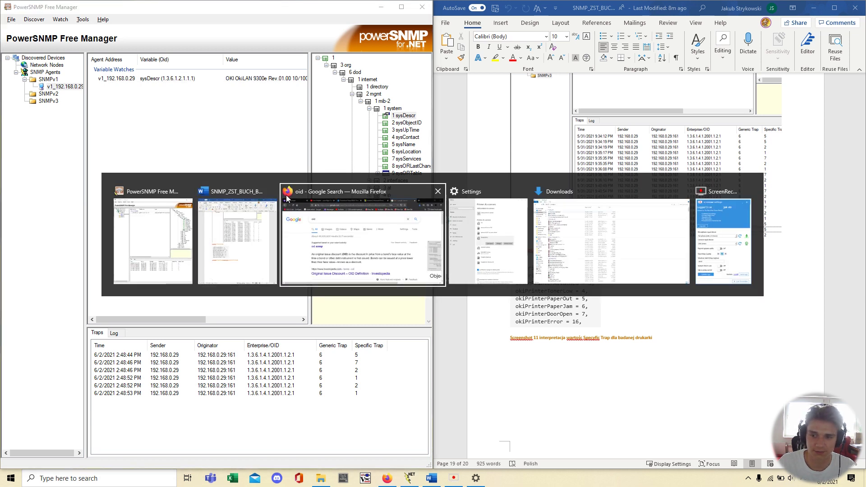
left_click(776, 295)
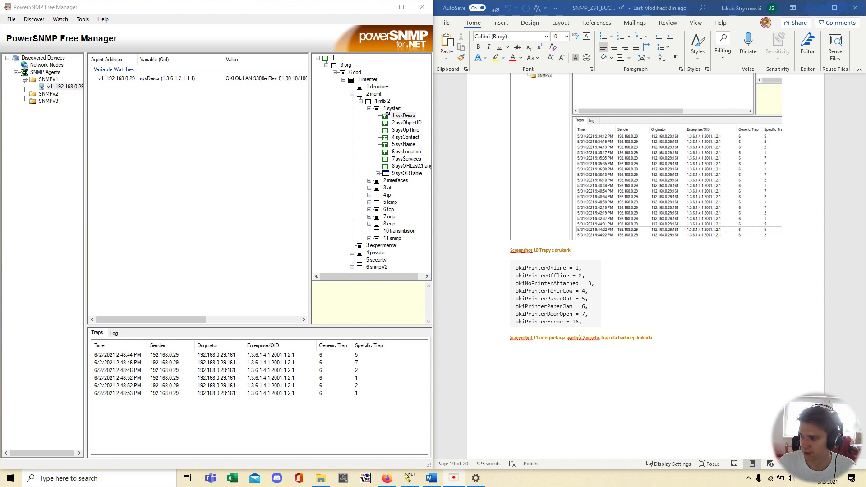